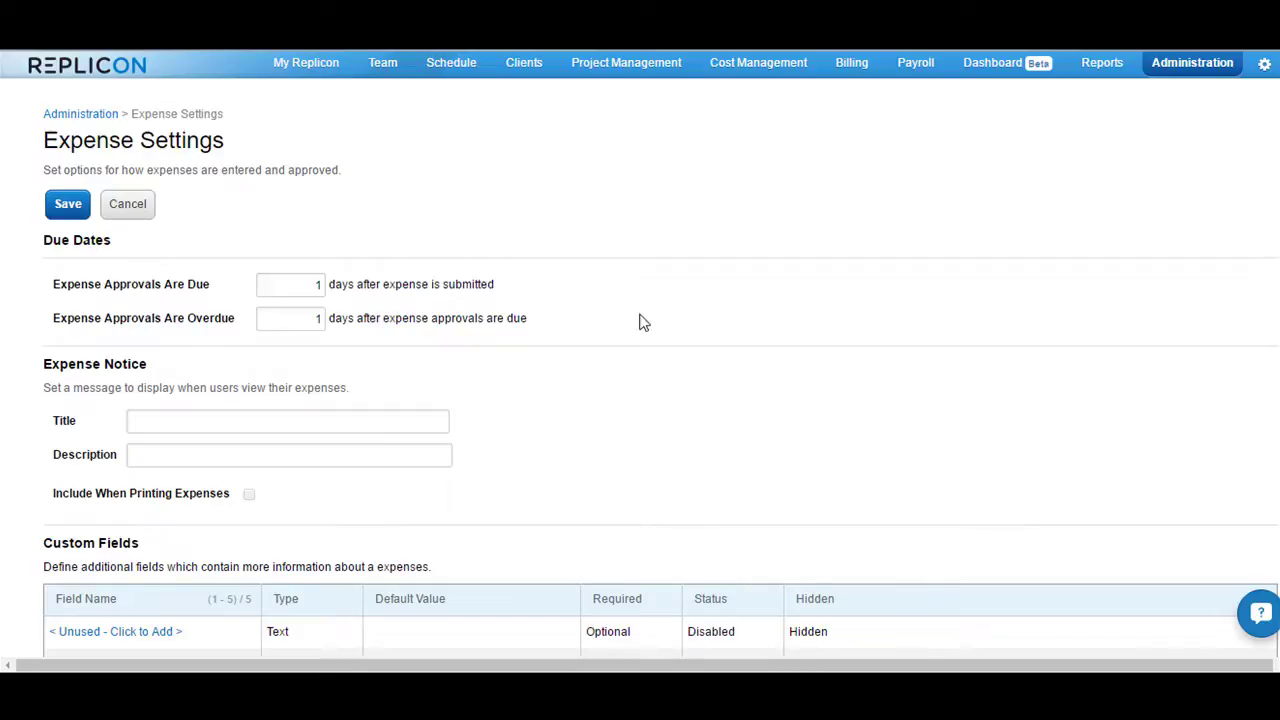
Try setting the "Expense approvals are due" email notification to send 1 day after the due date
left_click(1176, 78)
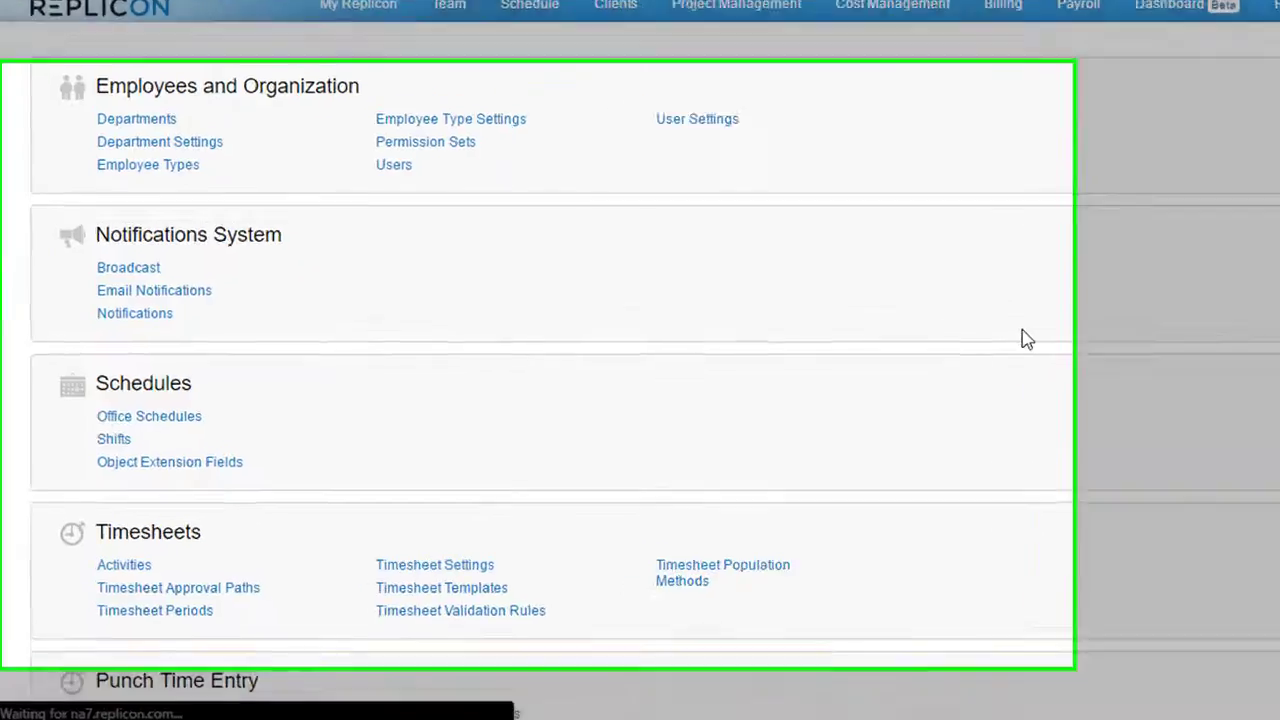
left_click(200, 284)
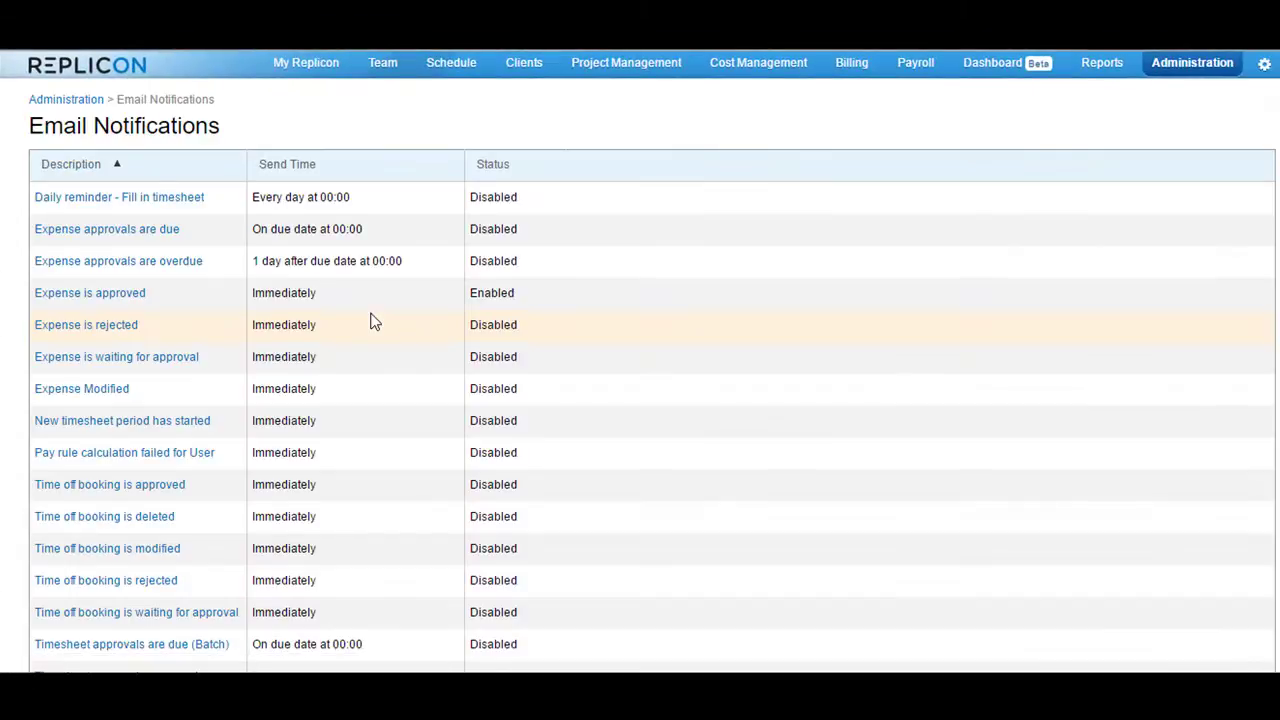
left_click(108, 231)
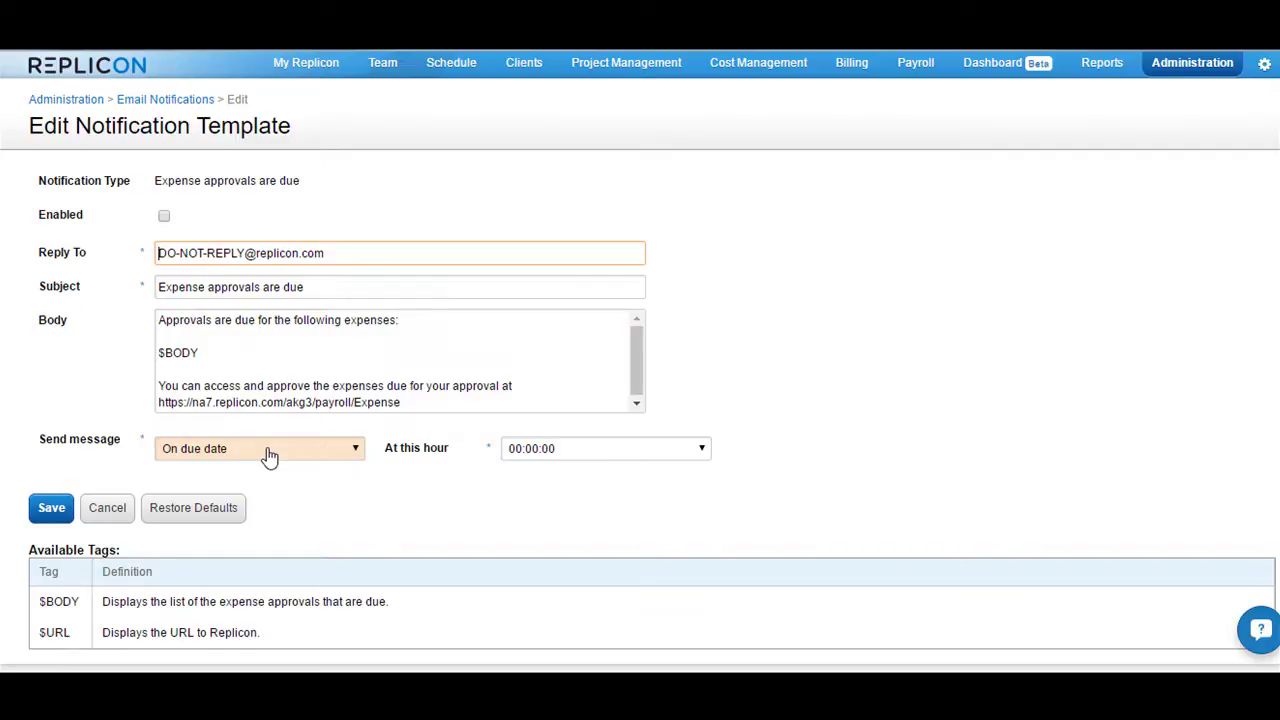
left_click(269, 456)
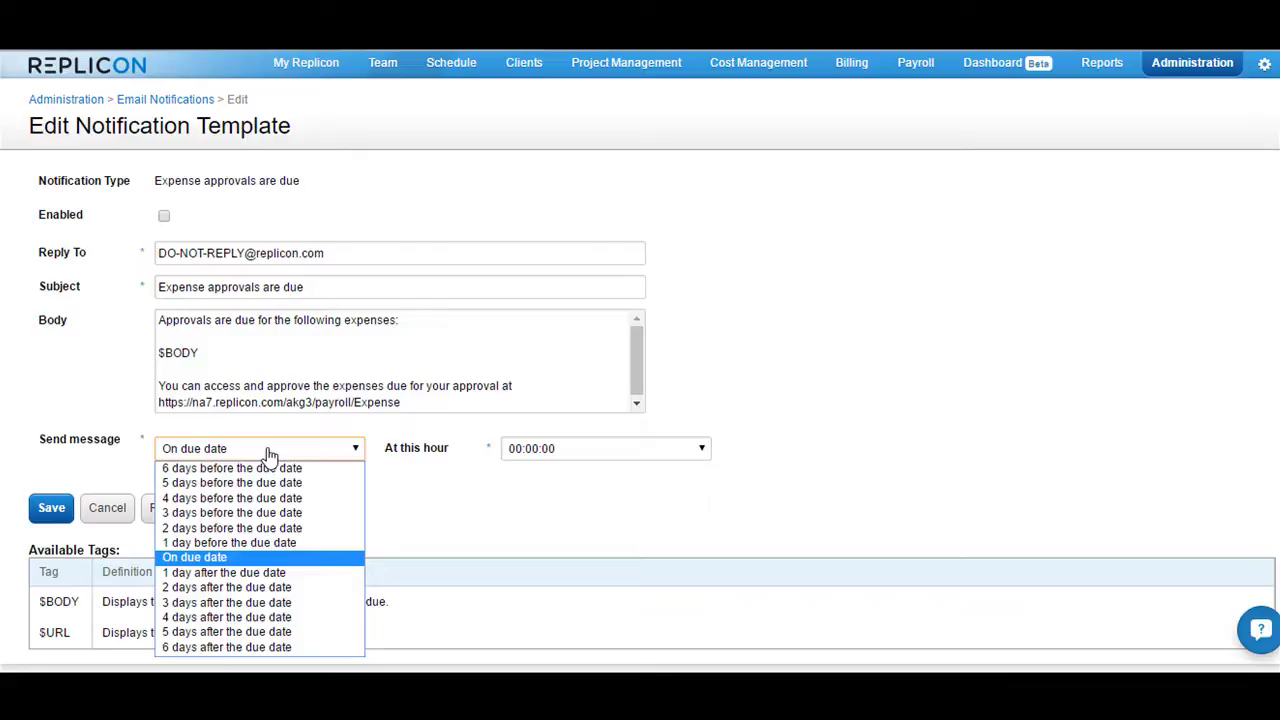
left_click(254, 573)
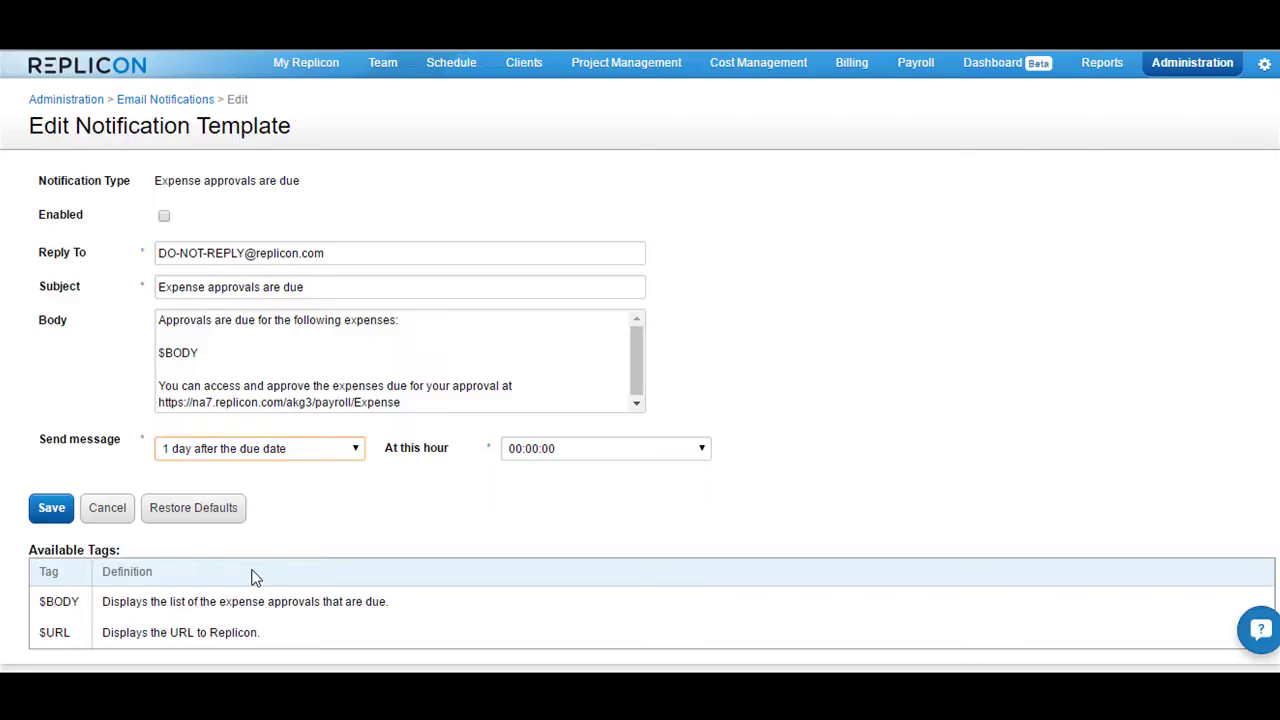
left_click(505, 334)
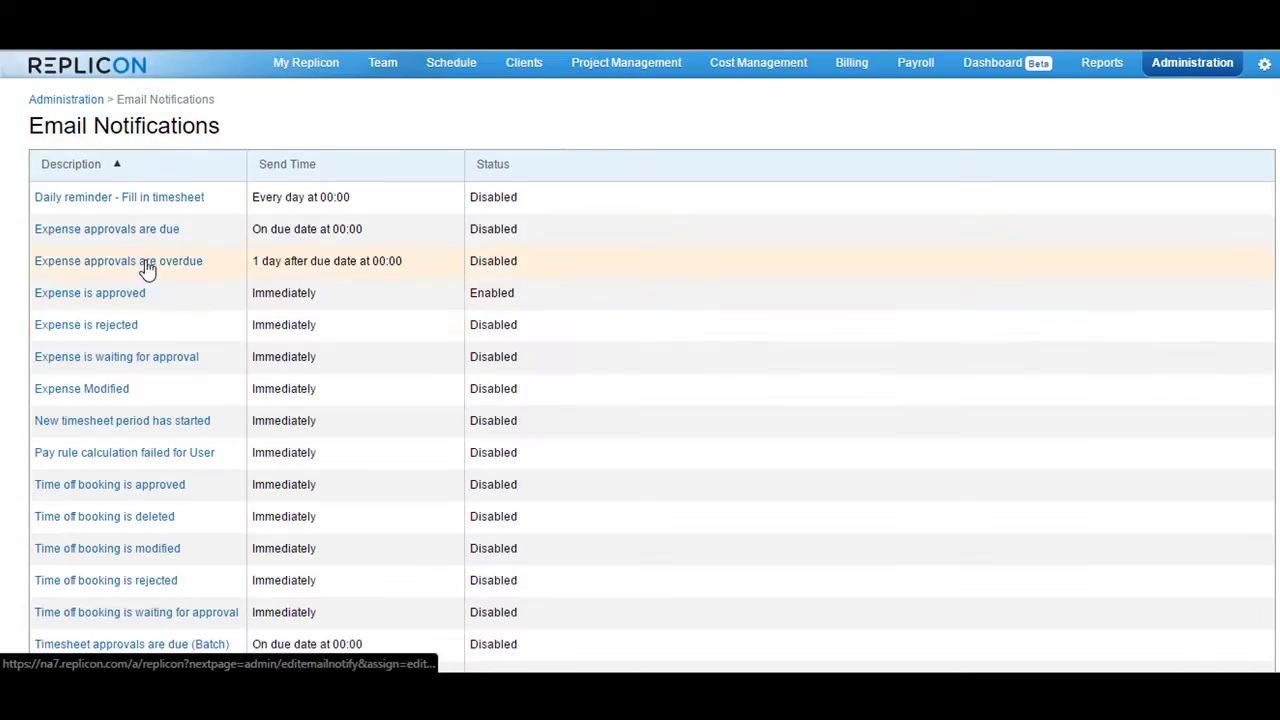
Examine the send timing choices of the "Expense approvals are overdue" email notification and return to the administration overview
left_click(146, 266)
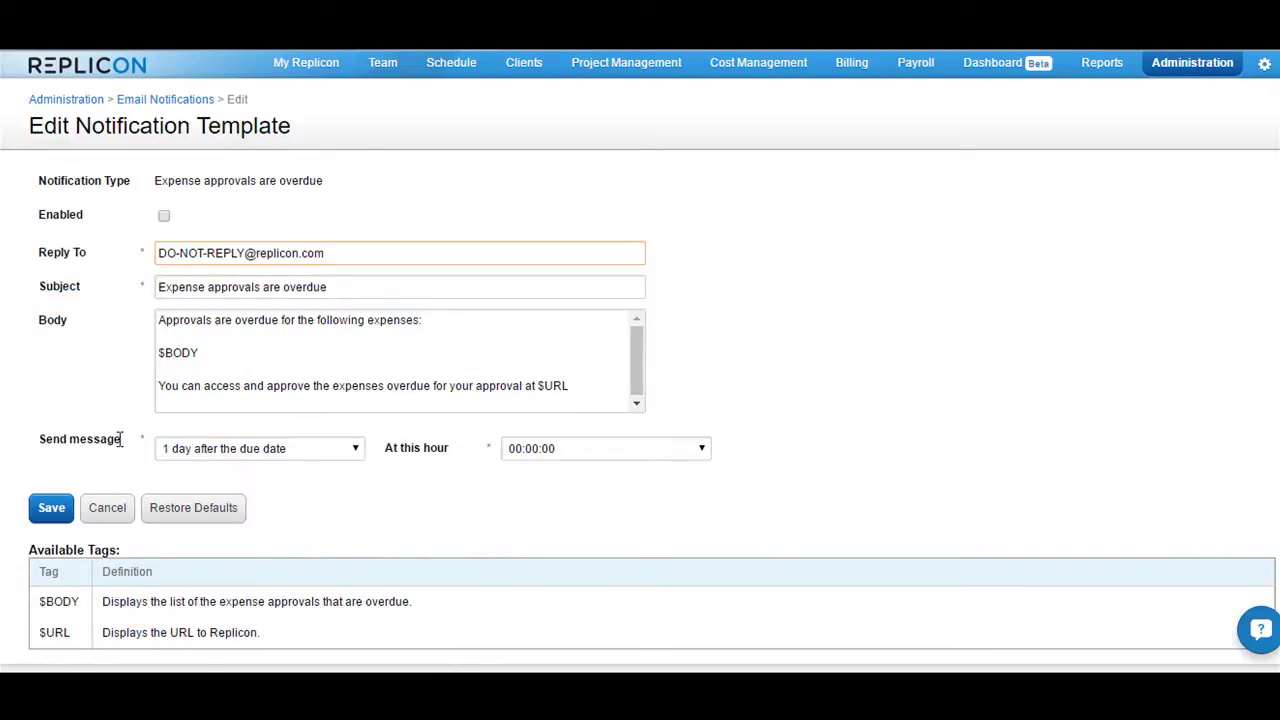
left_click(272, 455)
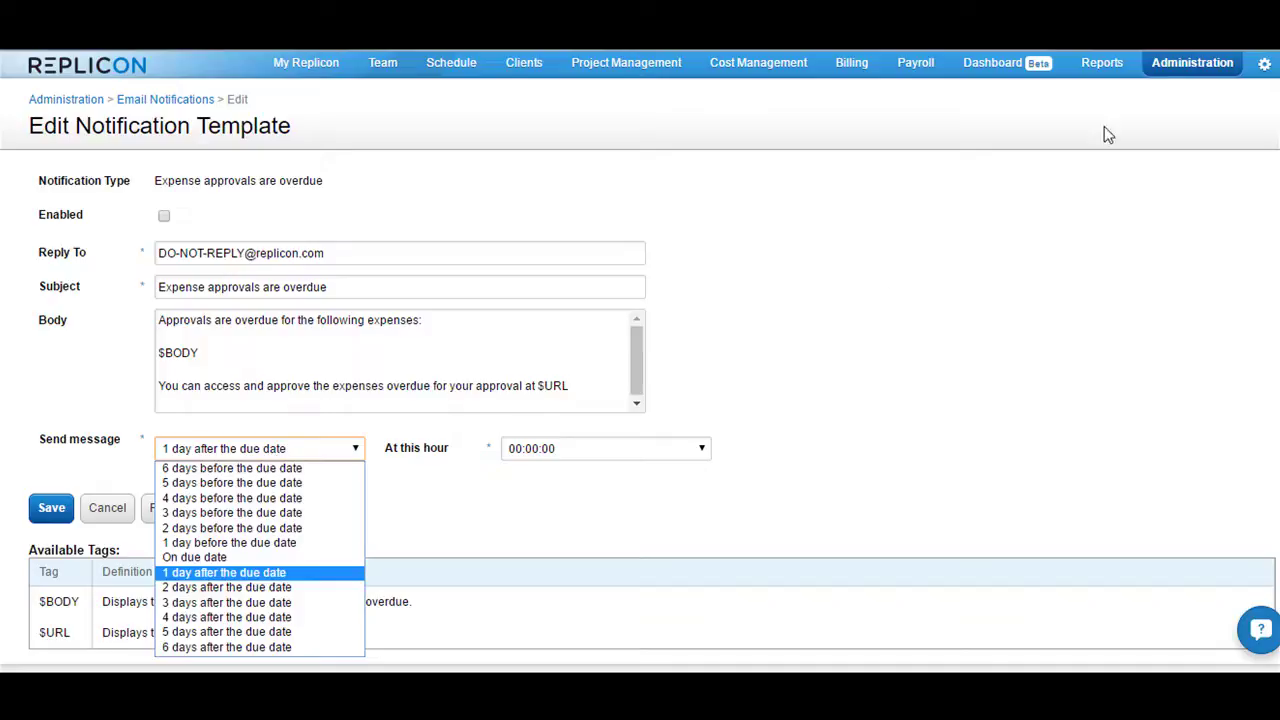
left_click(1215, 62)
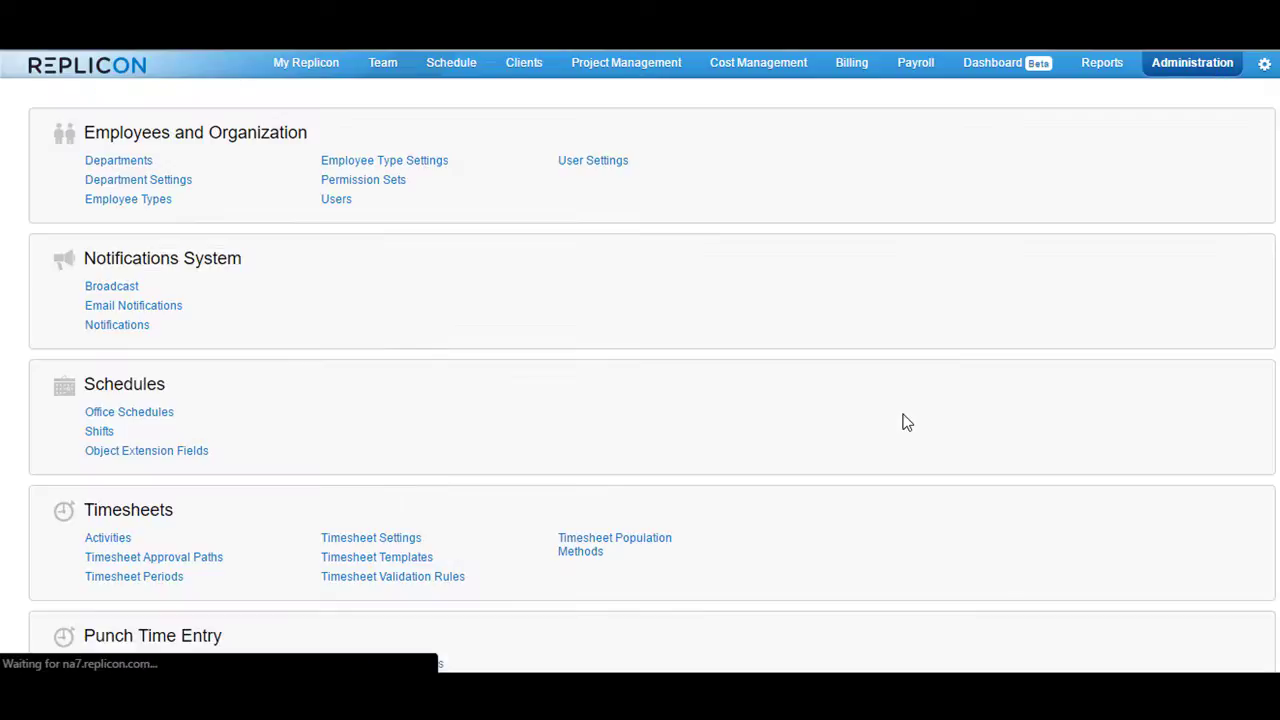
In the expense settings, use the first unused custom field to start a new field named Demo
scroll(565, 495, "down", 6)
left_click(380, 398)
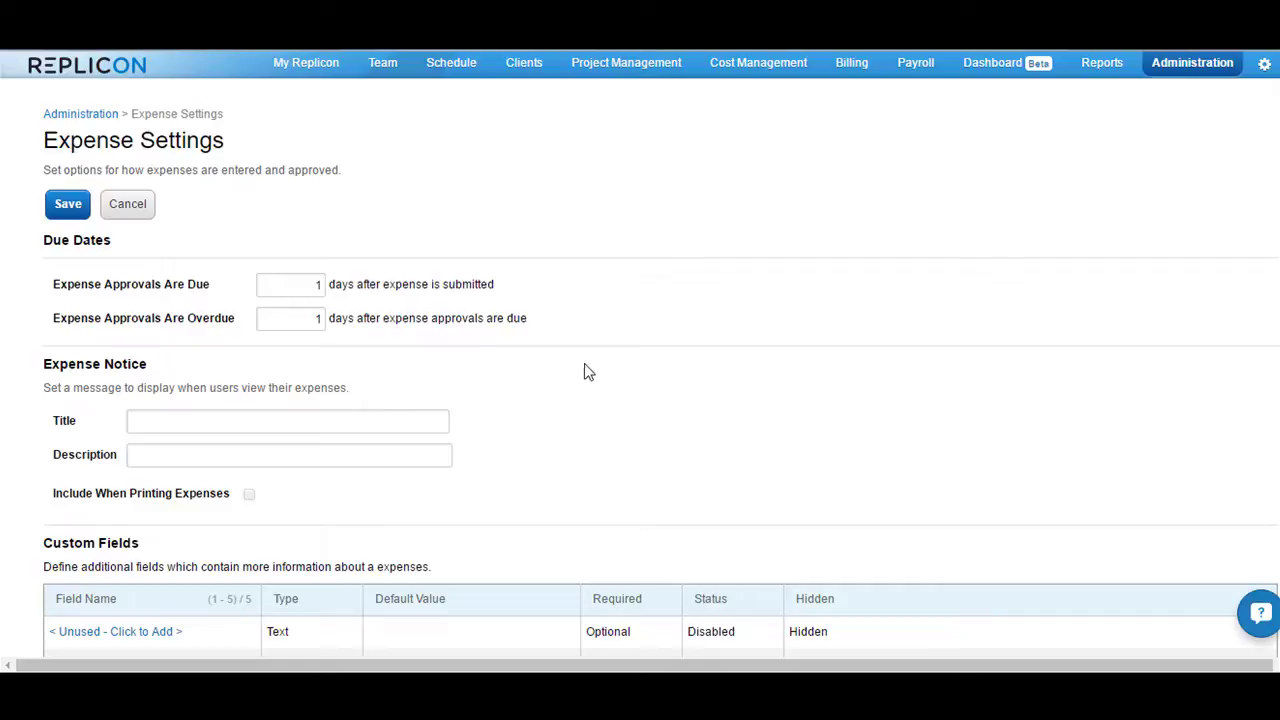
scroll(591, 369, "down", 3)
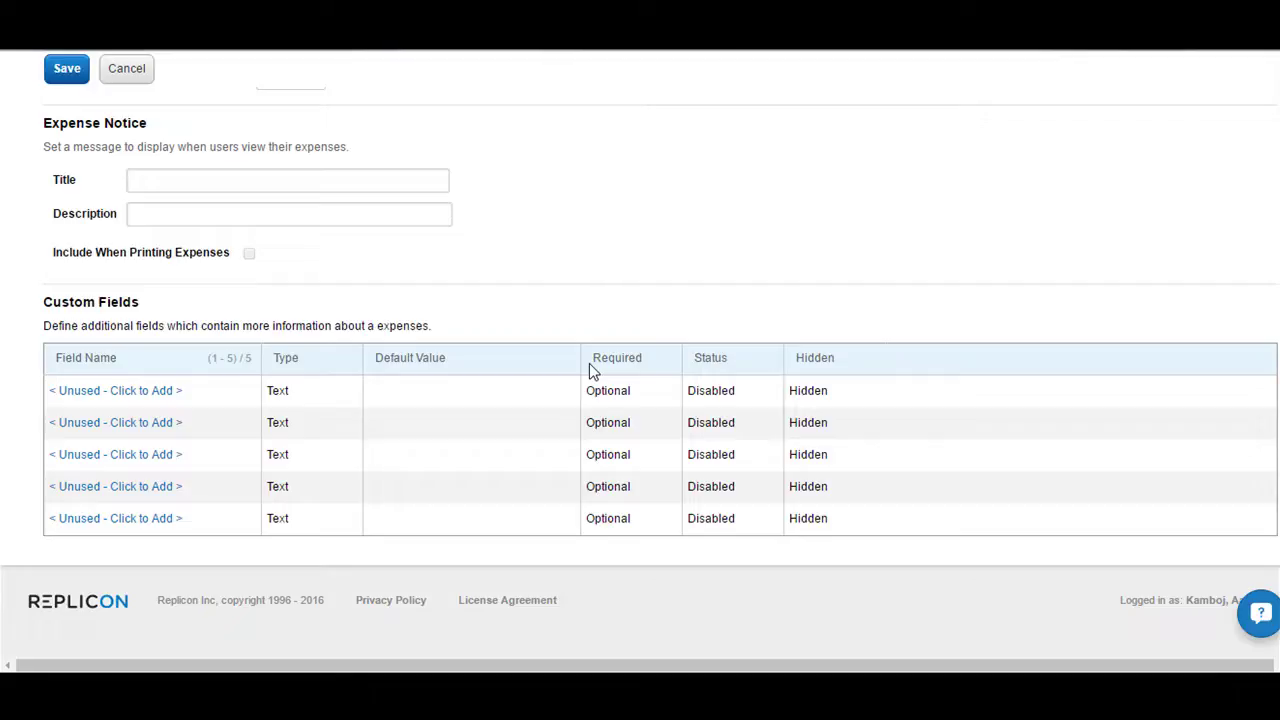
left_click(136, 395)
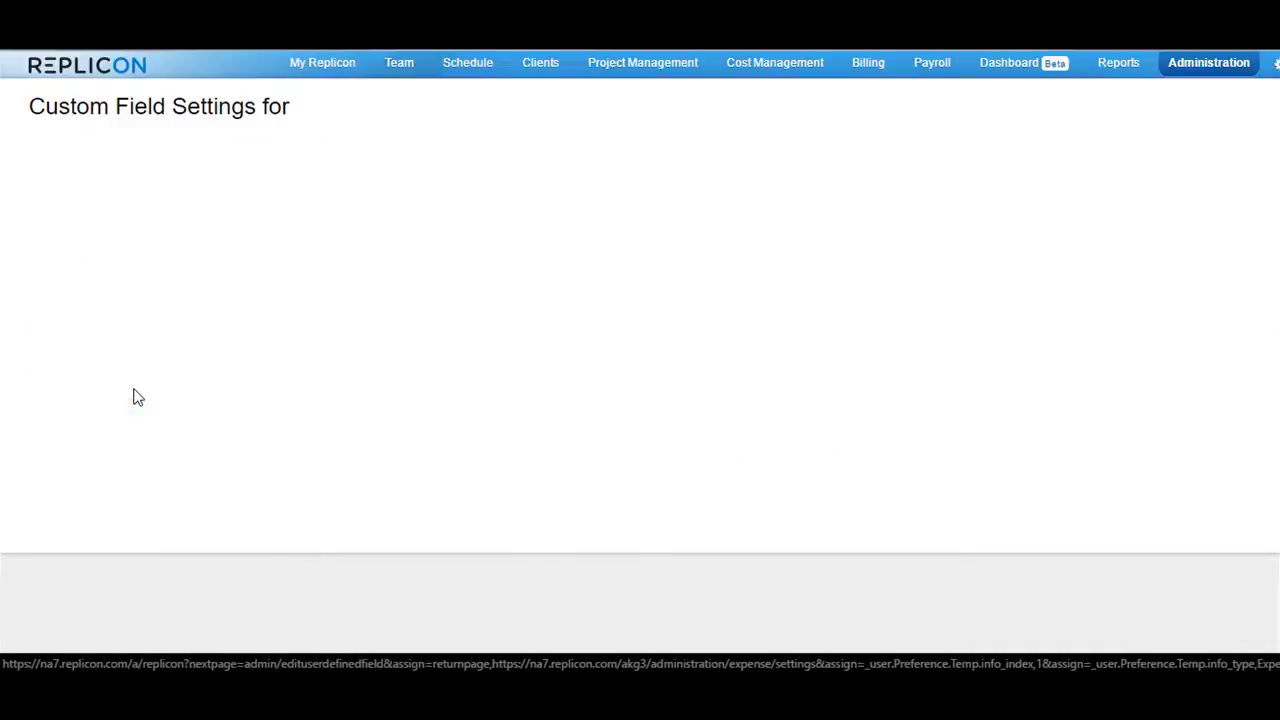
type("Demo")
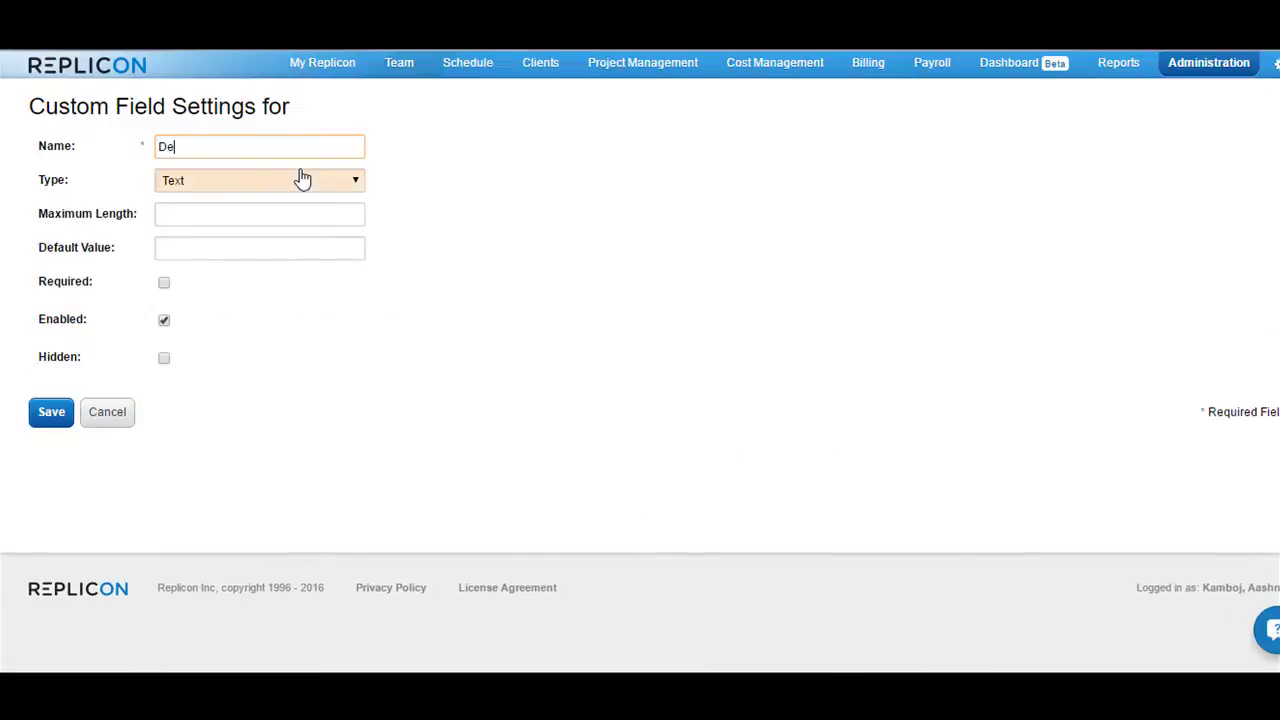
Try the Number, Drop-Down and Date types on the Demo custom field to compare their settings
left_click(303, 179)
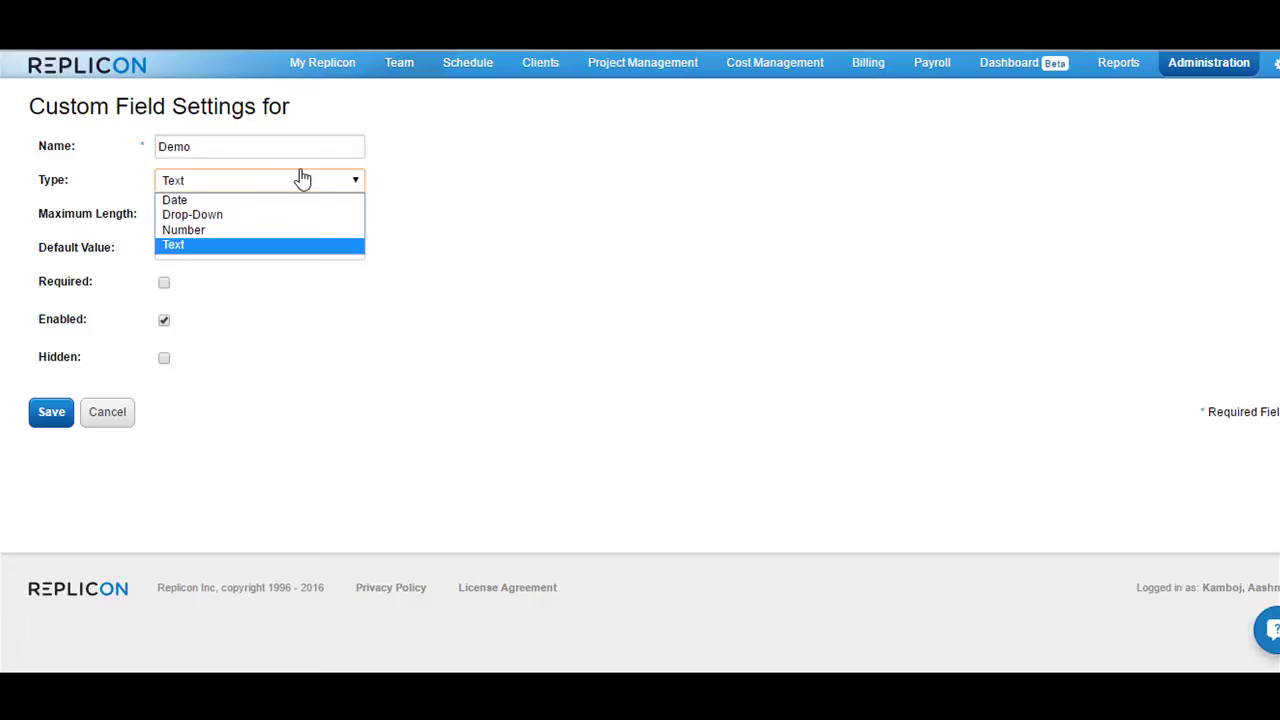
left_click(237, 229)
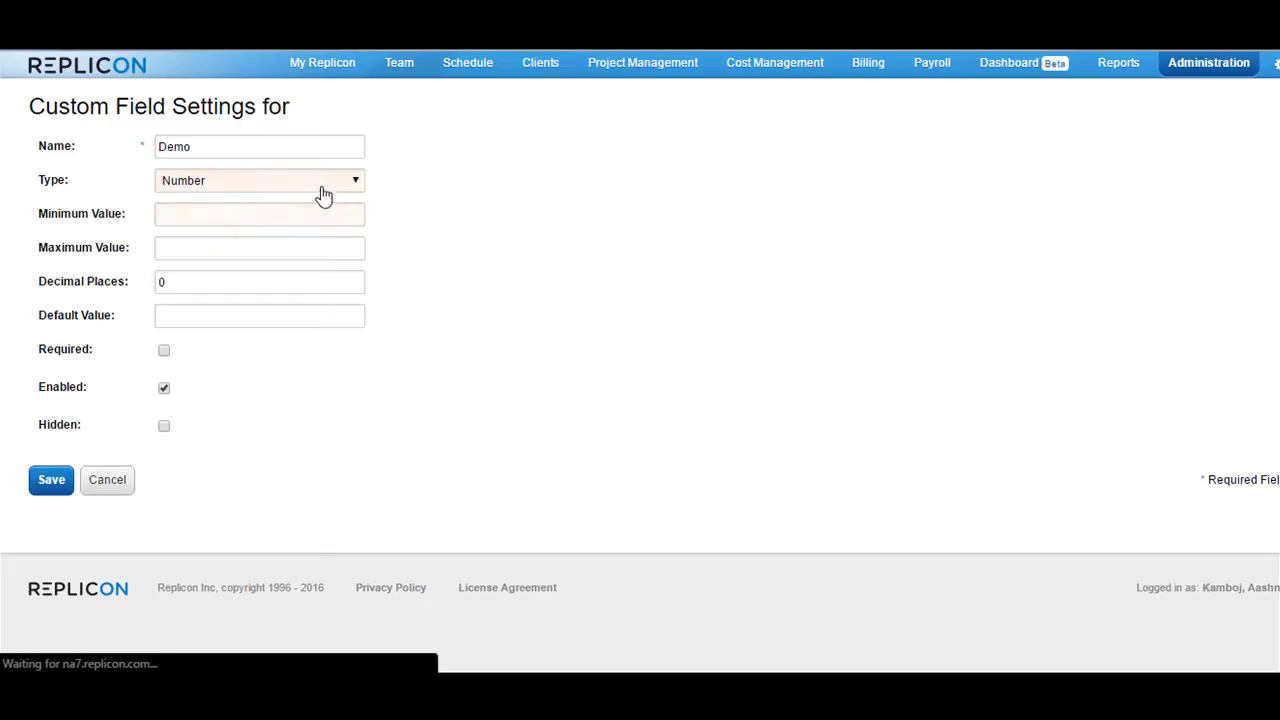
left_click(331, 183)
left_click(228, 215)
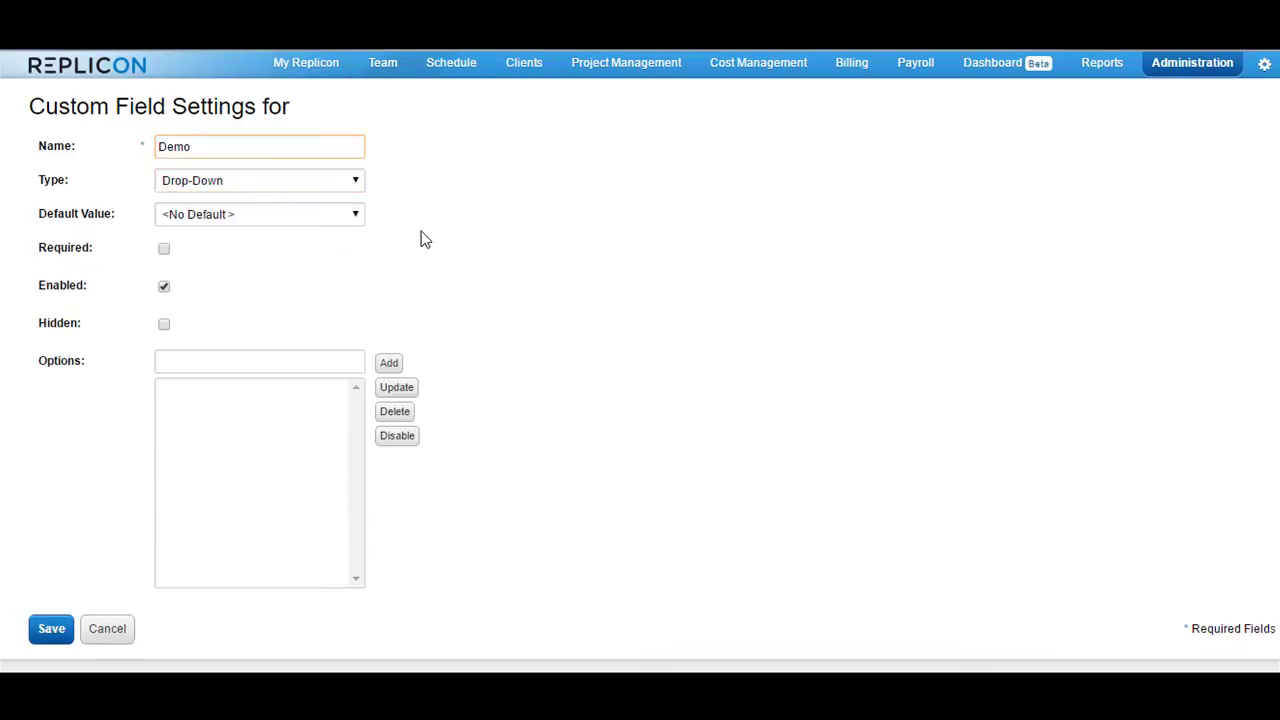
left_click(315, 184)
left_click(240, 200)
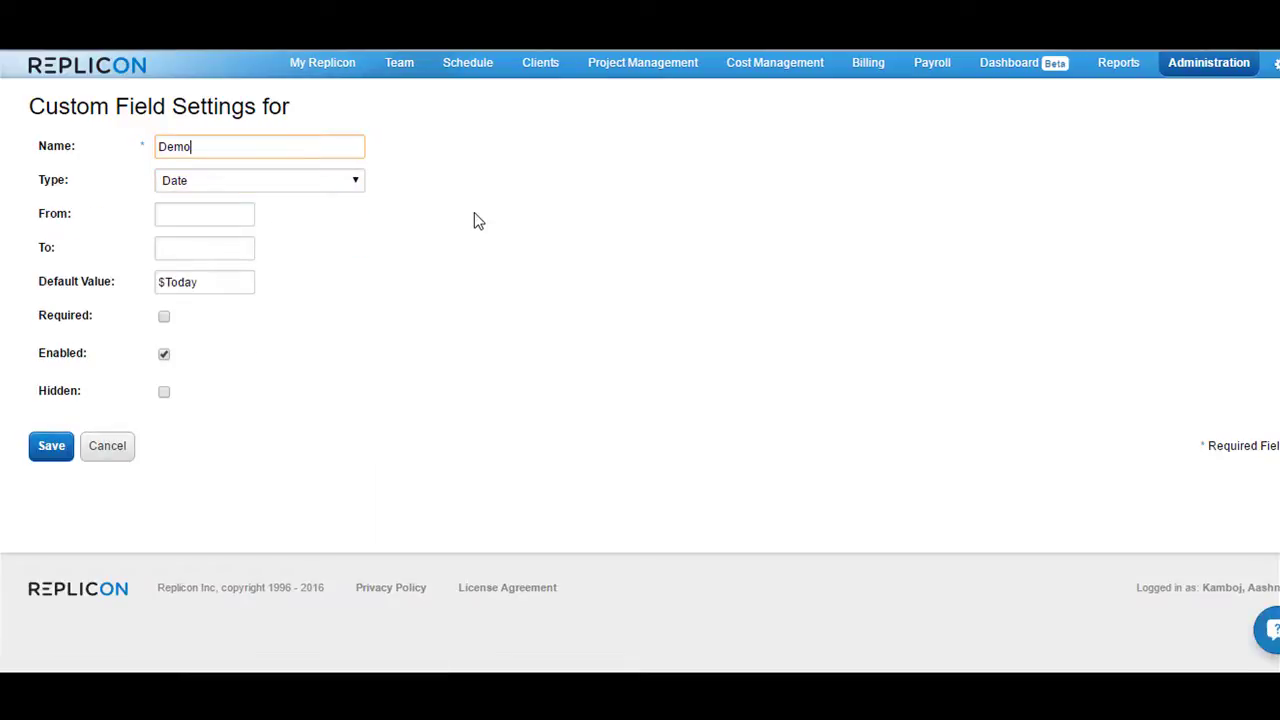
Make the Demo custom field a Drop-Down and add the options Yes and No
left_click(285, 184)
left_click(262, 214)
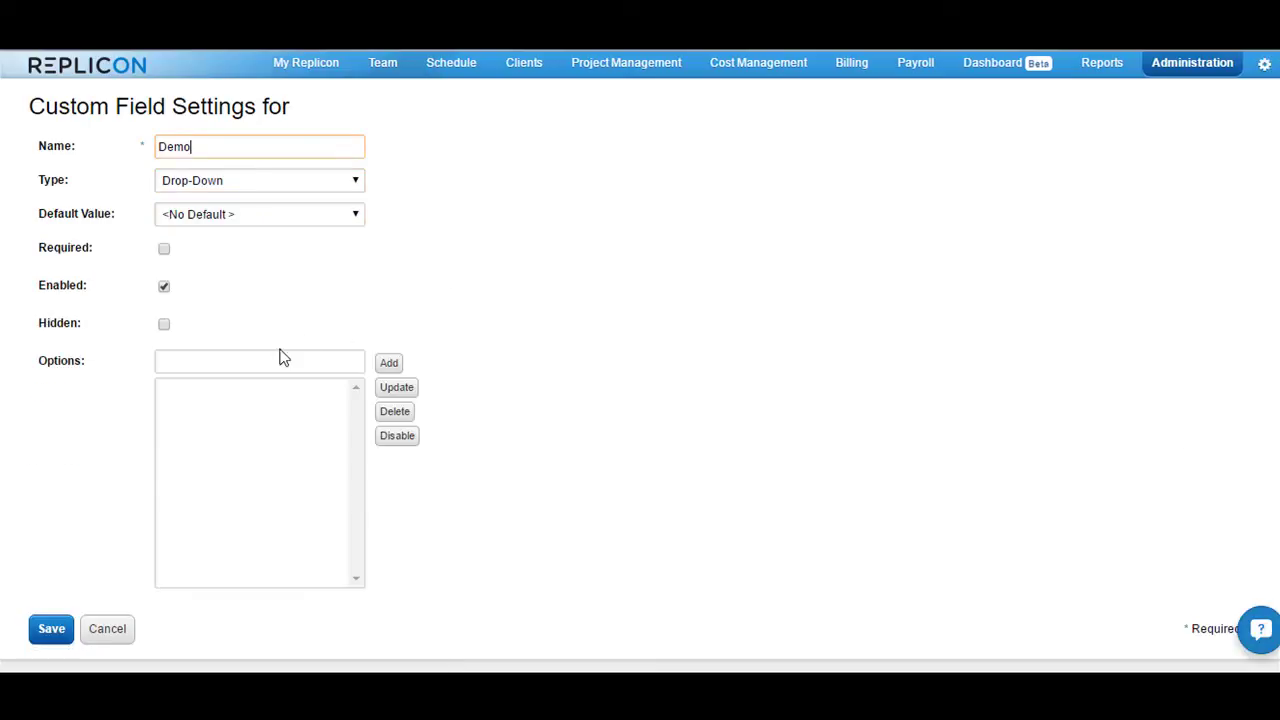
left_click(276, 359)
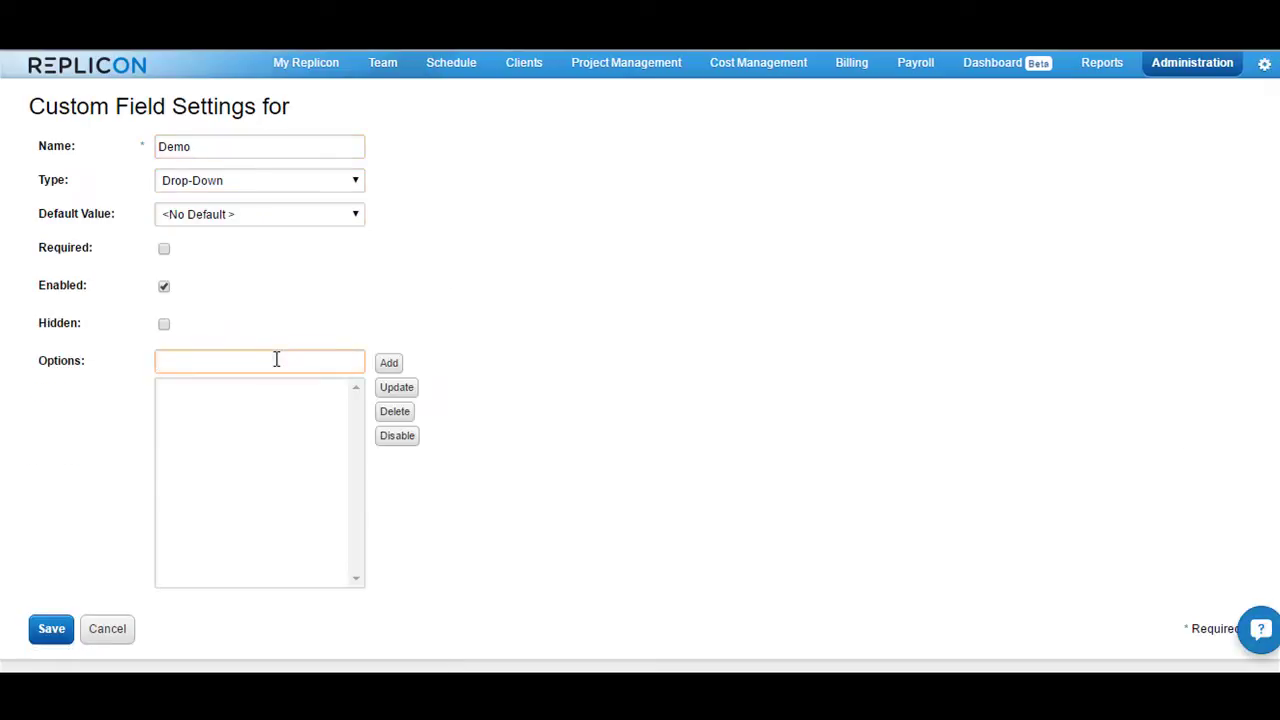
type("Yes")
type("No")
left_click(388, 362)
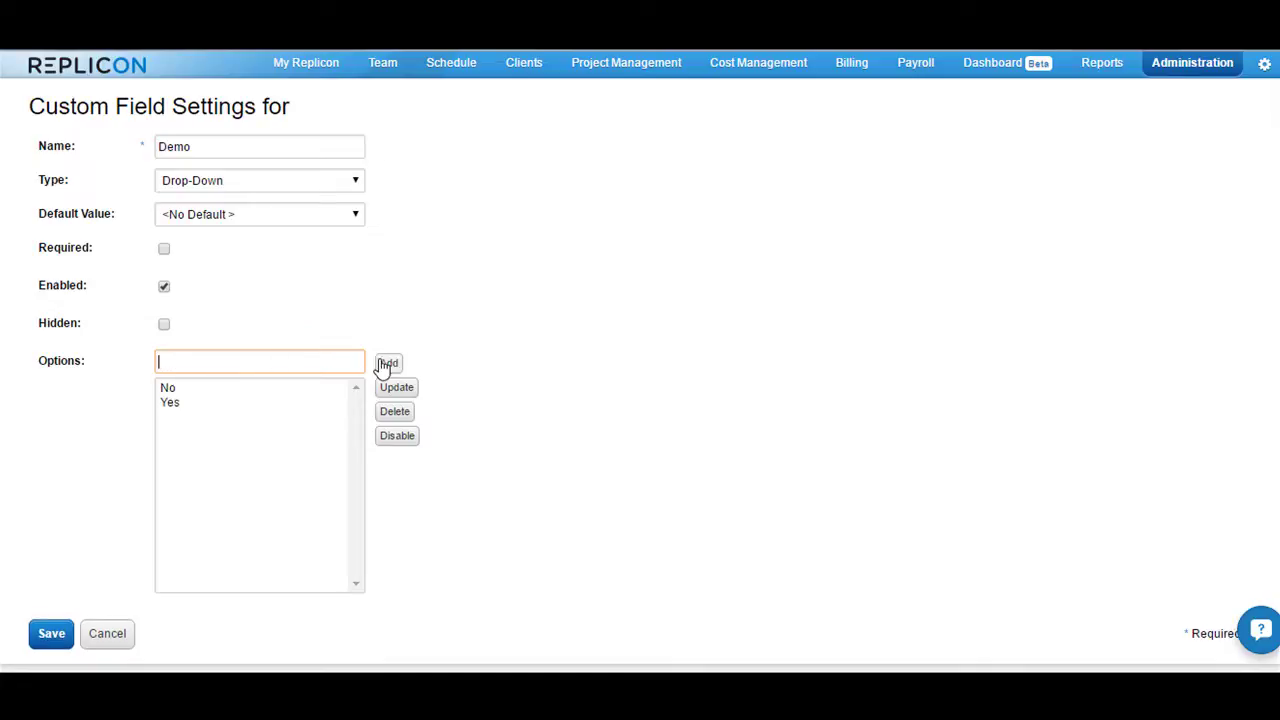
Set the Demo field's default value to Yes, save it, and check its entry in the custom fields list
left_click(316, 221)
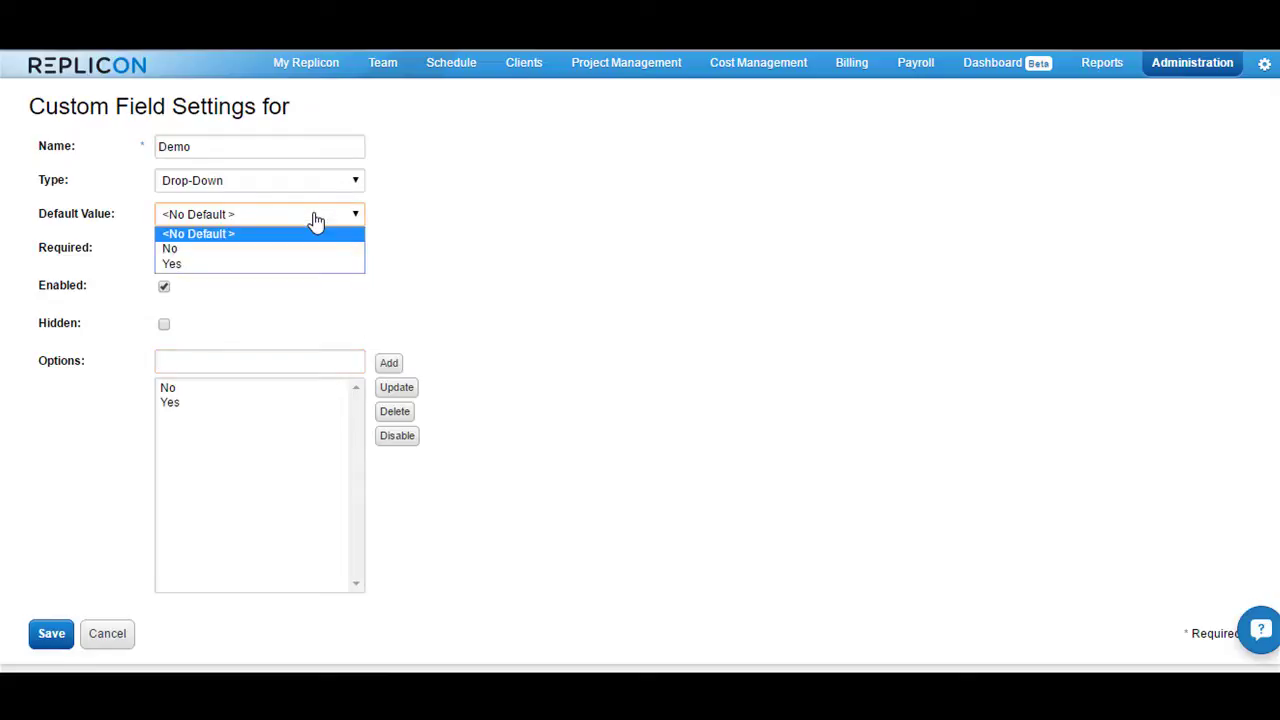
left_click(246, 265)
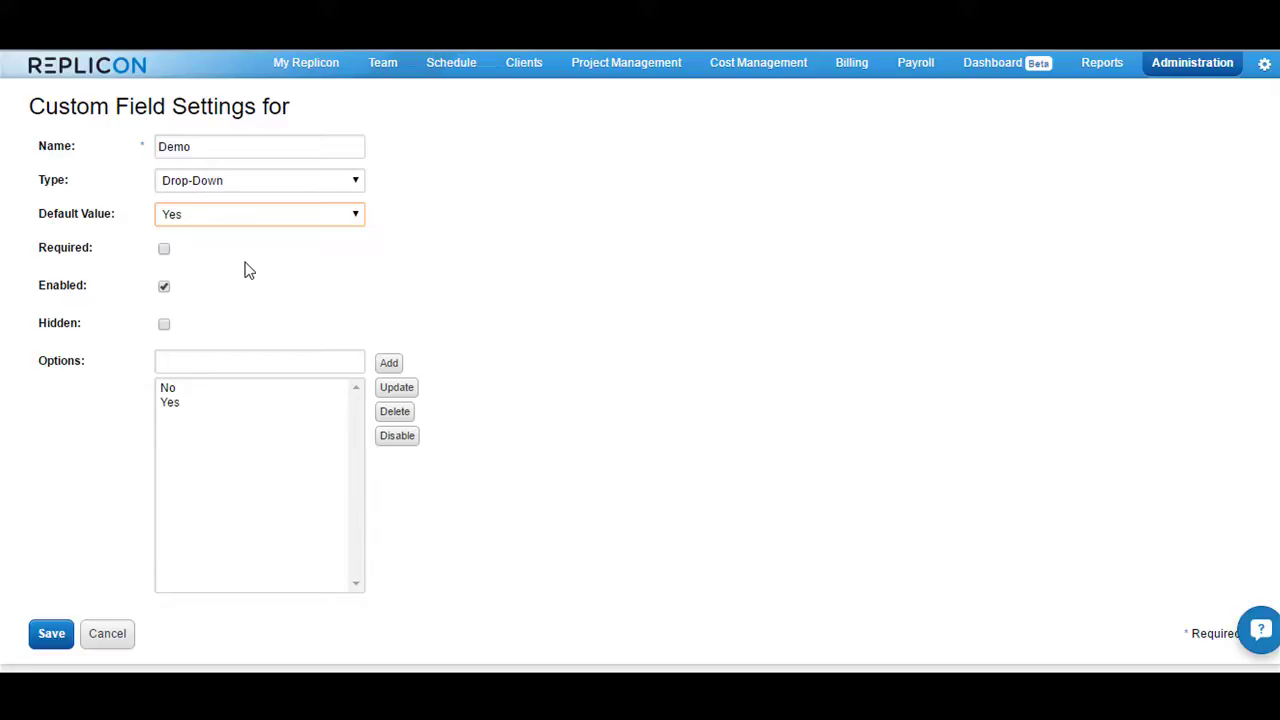
left_click(50, 632)
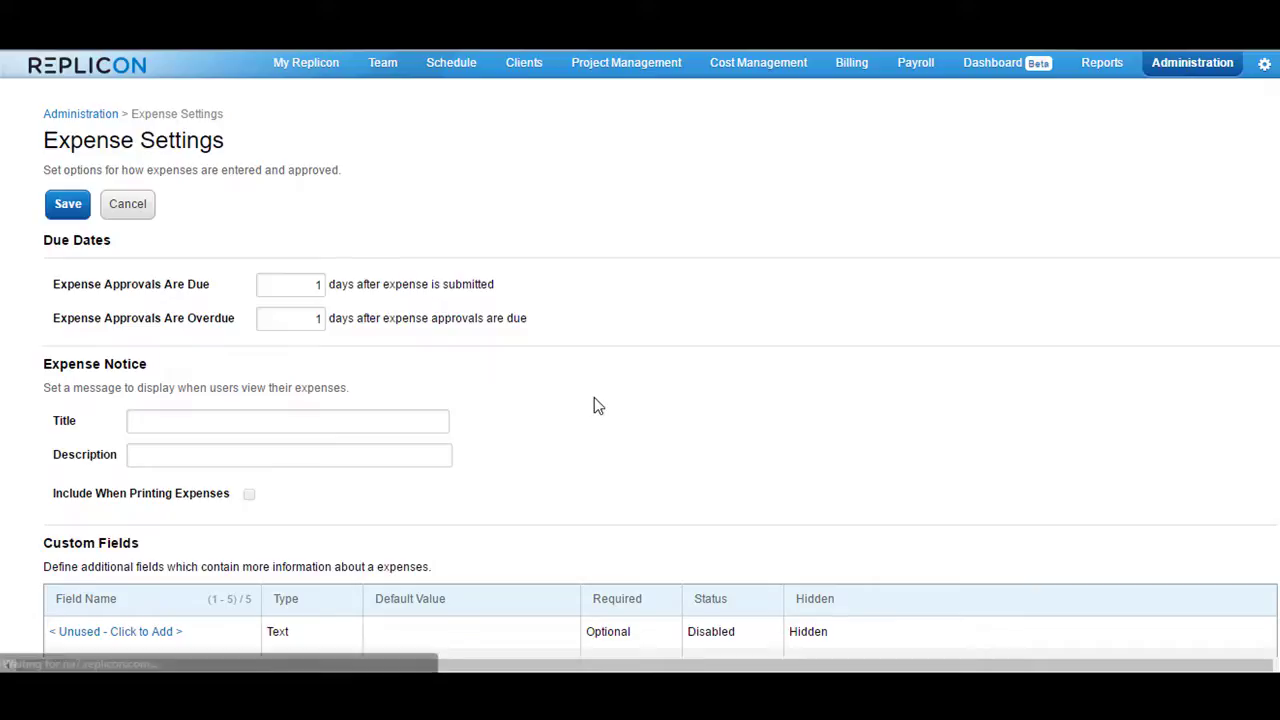
scroll(593, 398, "down", 3)
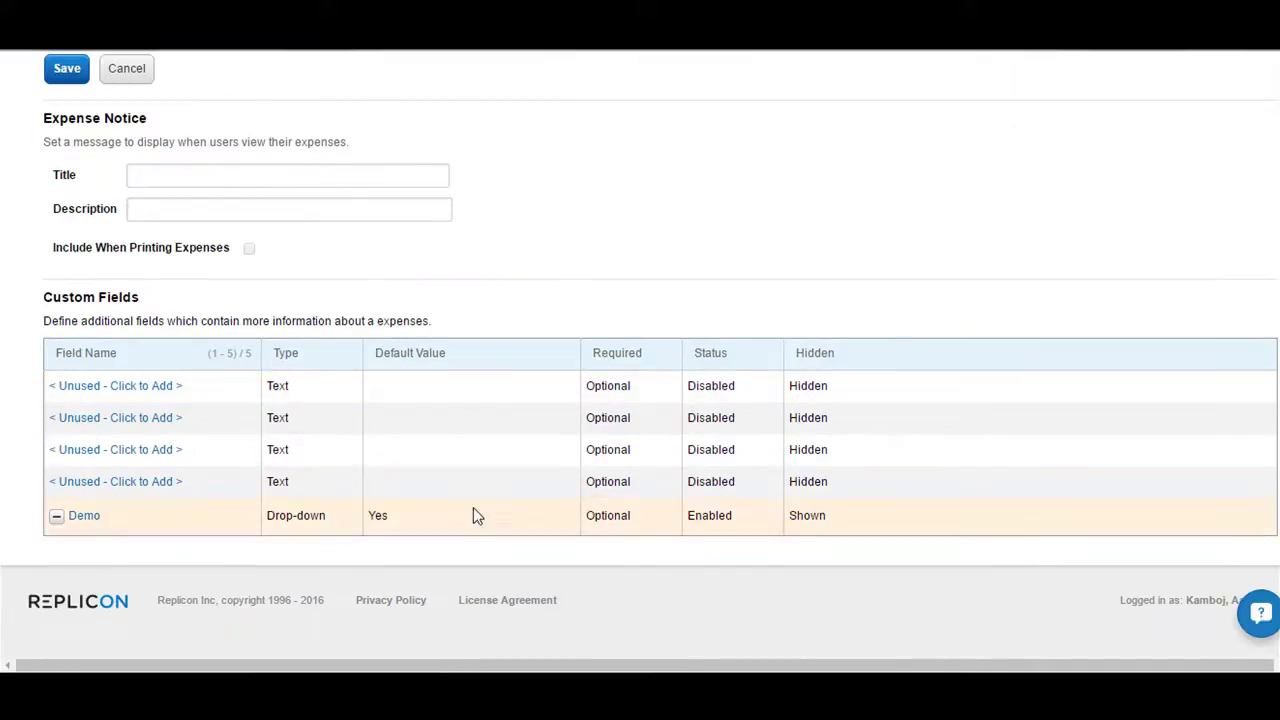
scroll(904, 495, "up", 3)
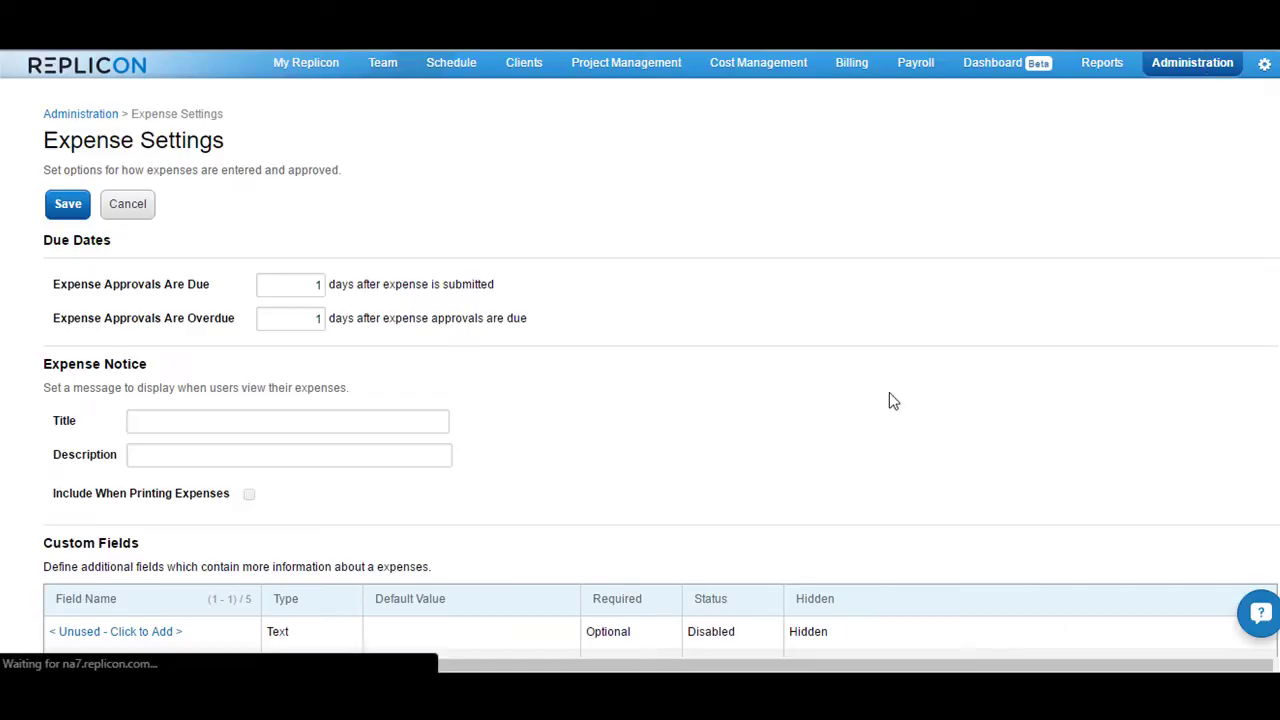
Check the Demo column in the expense column preferences
scroll(893, 401, "down", 7)
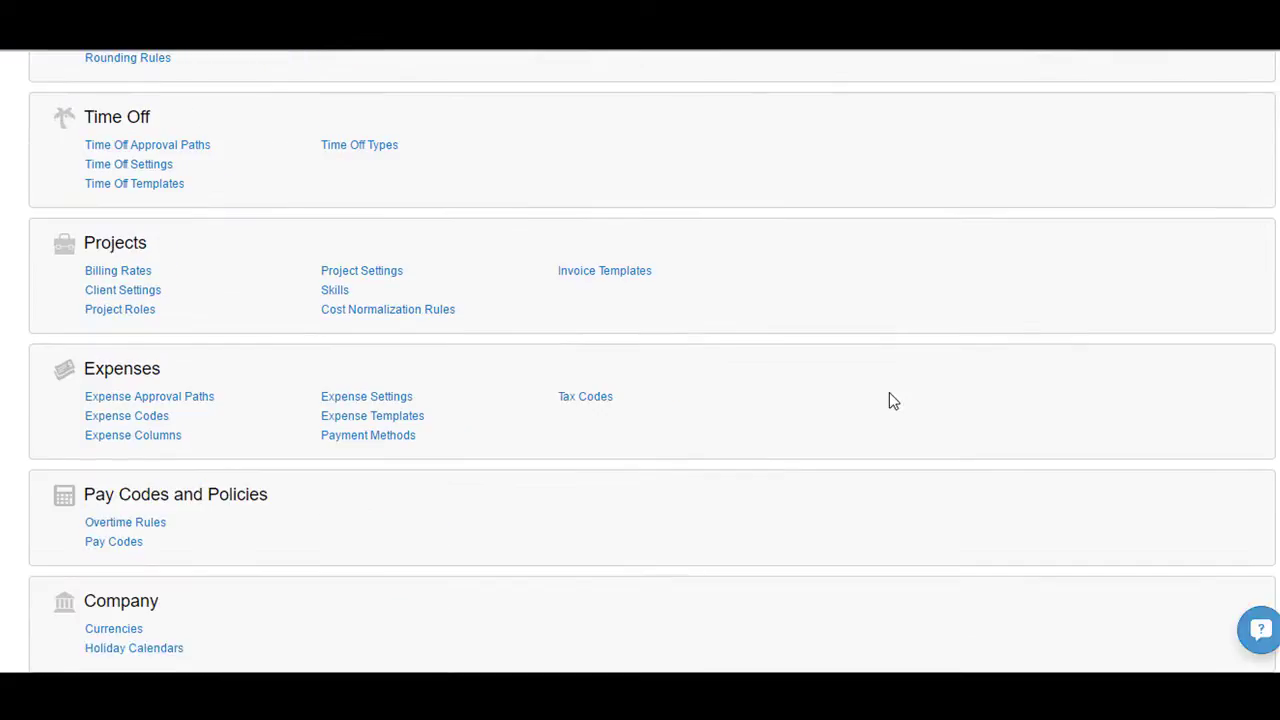
left_click(122, 445)
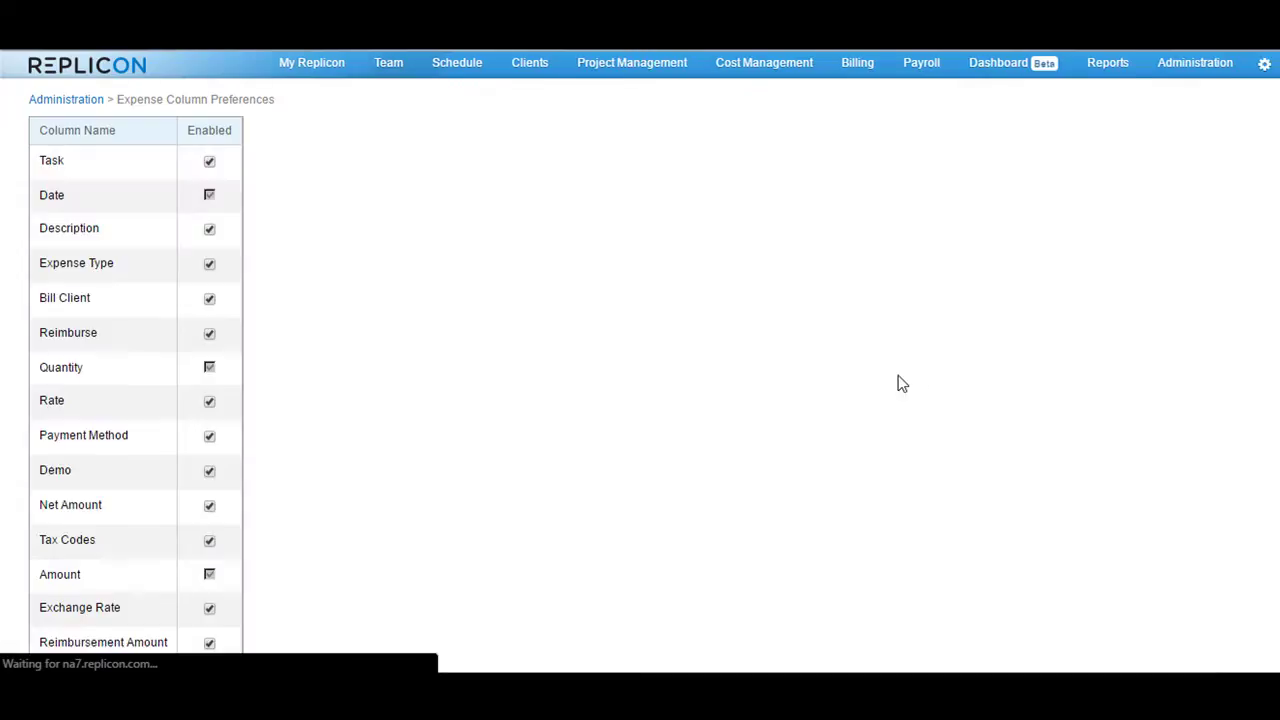
scroll(909, 383, "down", 2)
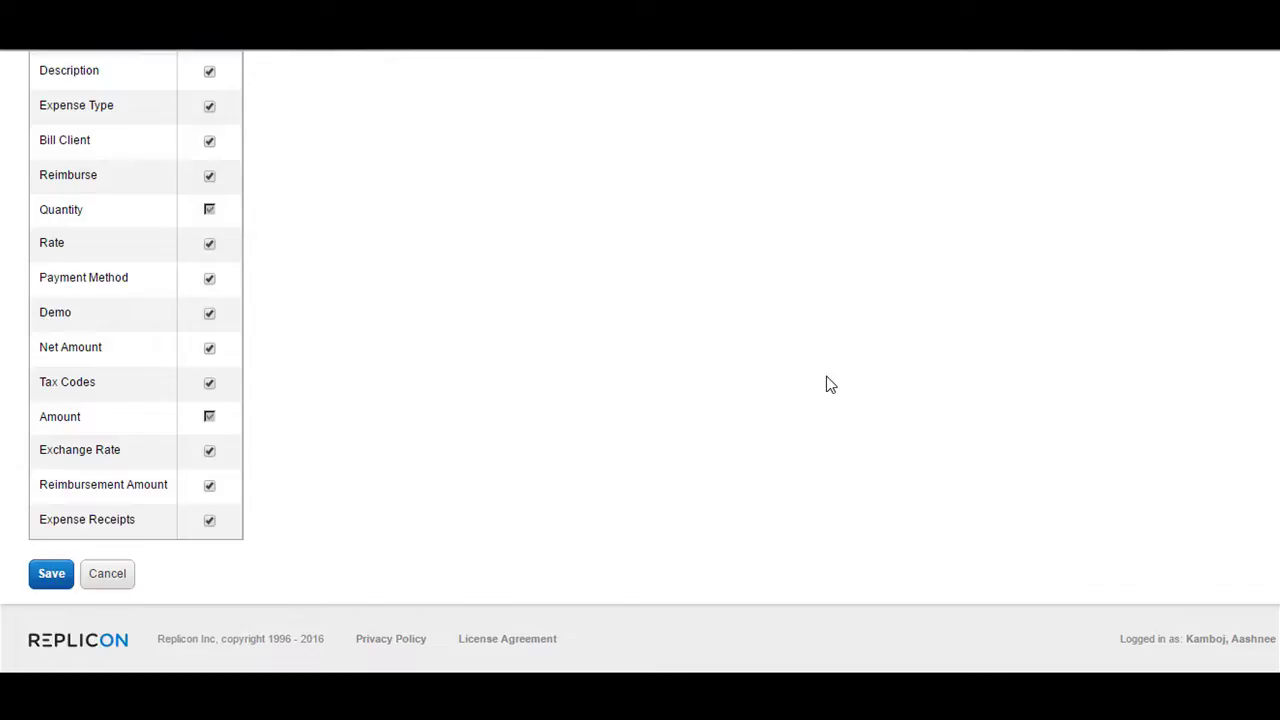
left_click_drag(30, 318, 76, 318)
scroll(705, 429, "up", 3)
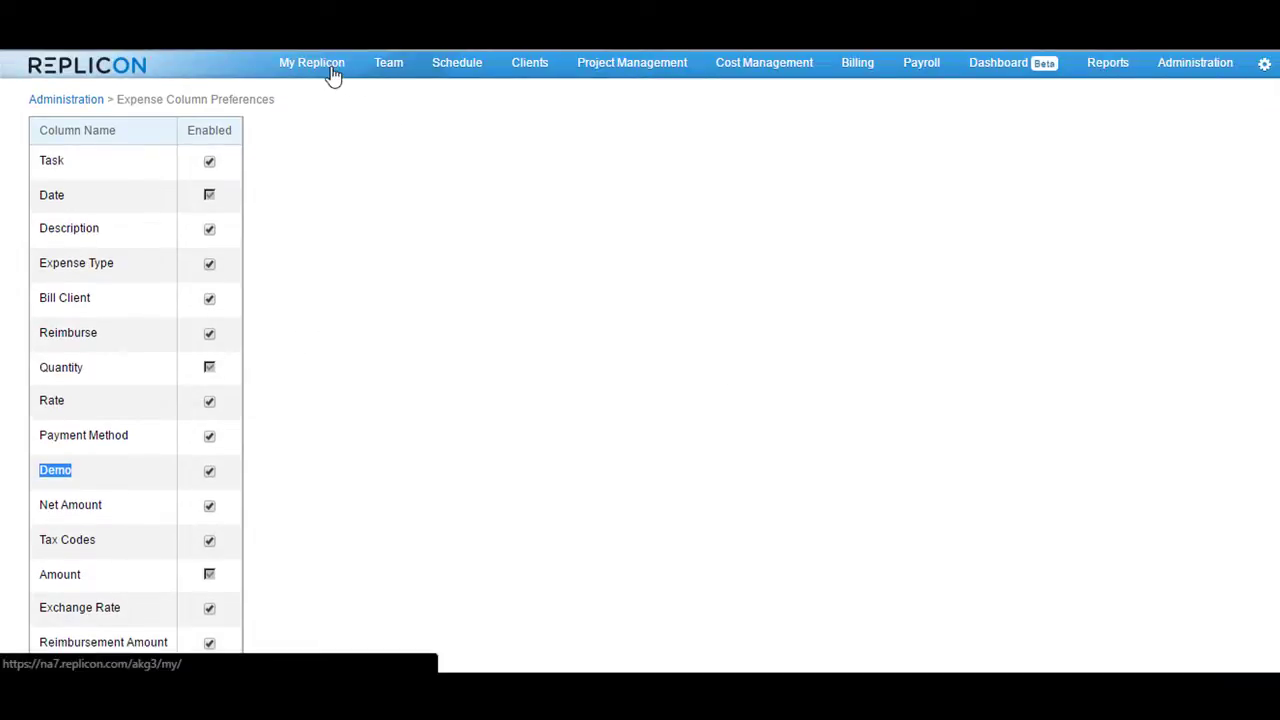
Open a new expense sheet from My Replicon and inspect its Demo column
left_click(331, 70)
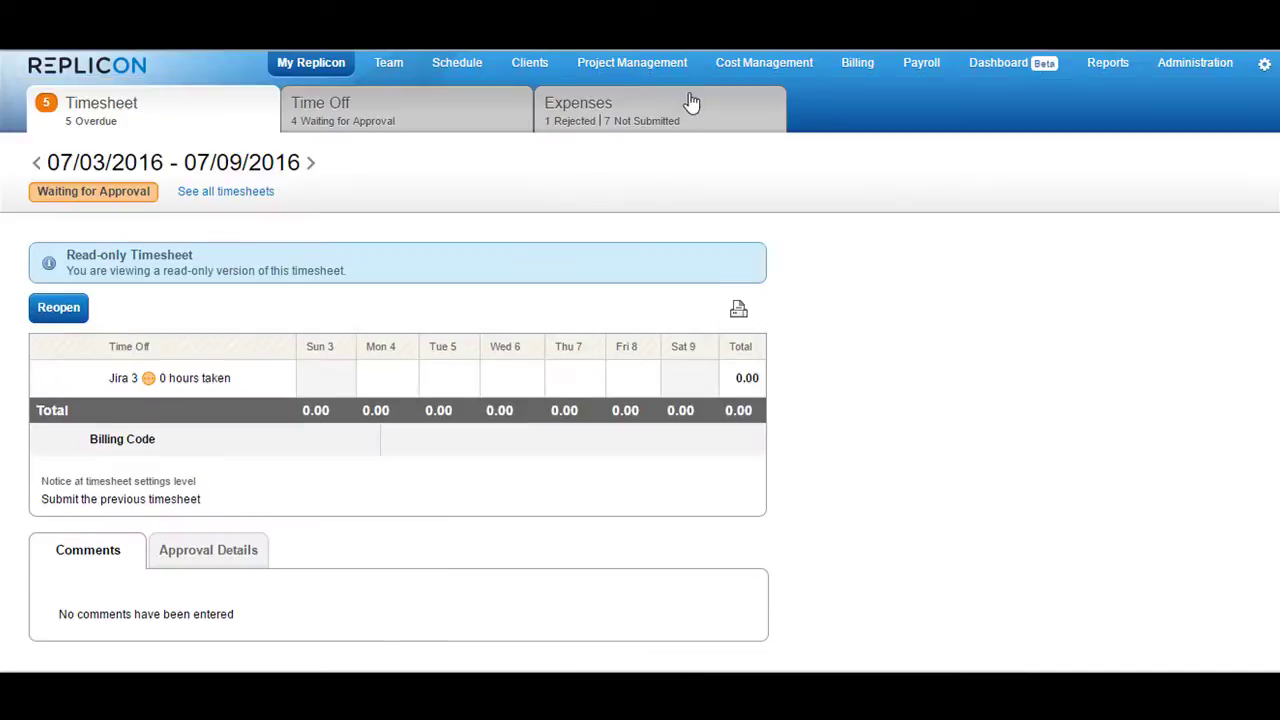
left_click(694, 100)
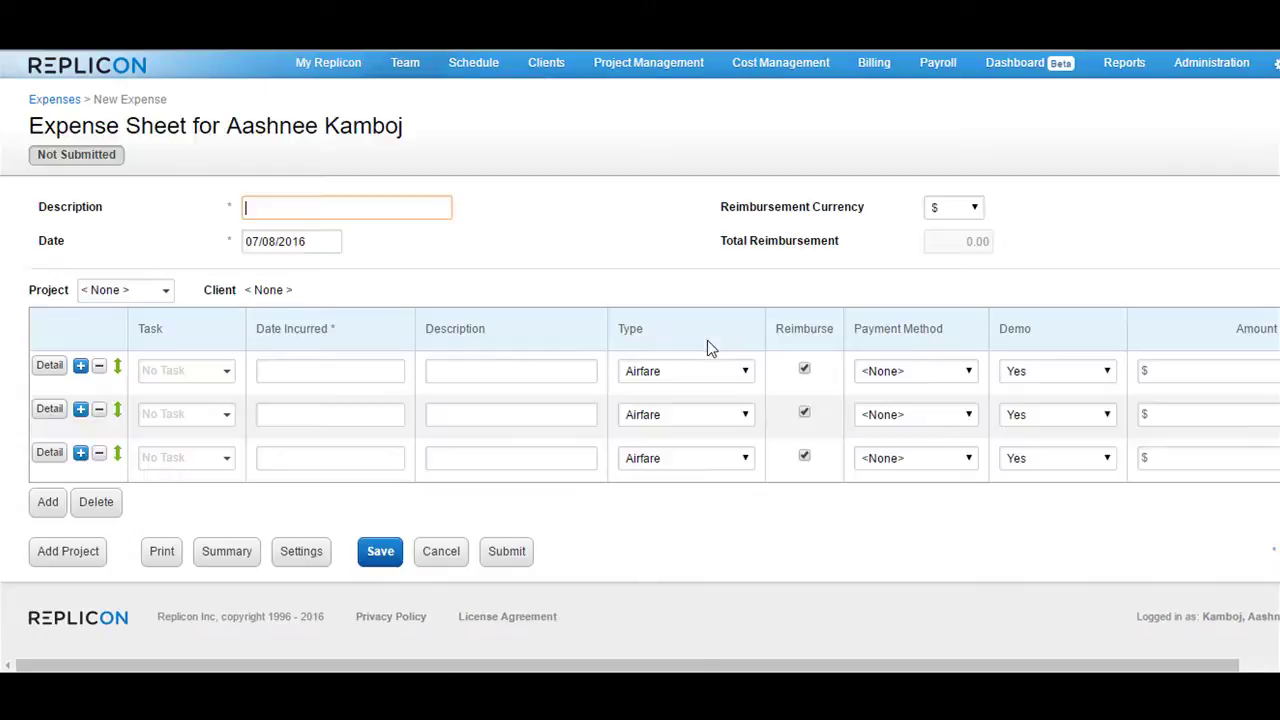
left_click_drag(1032, 330, 1003, 333)
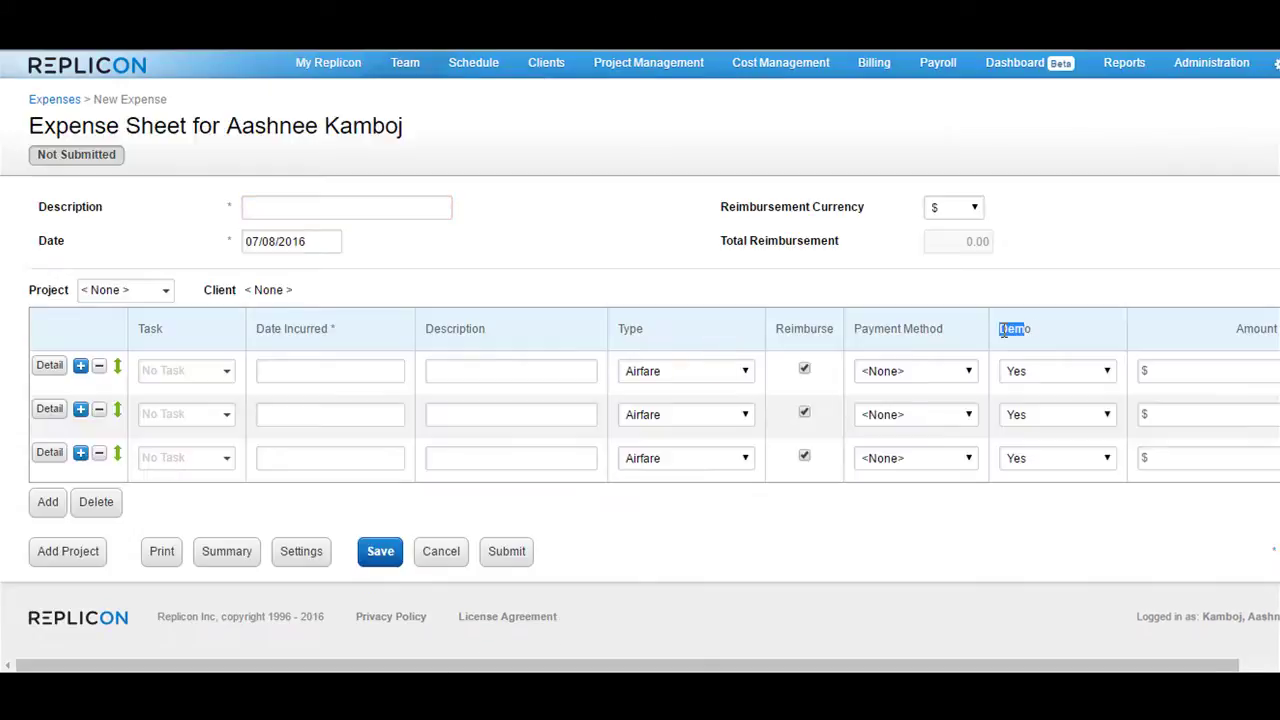
left_click(1048, 334)
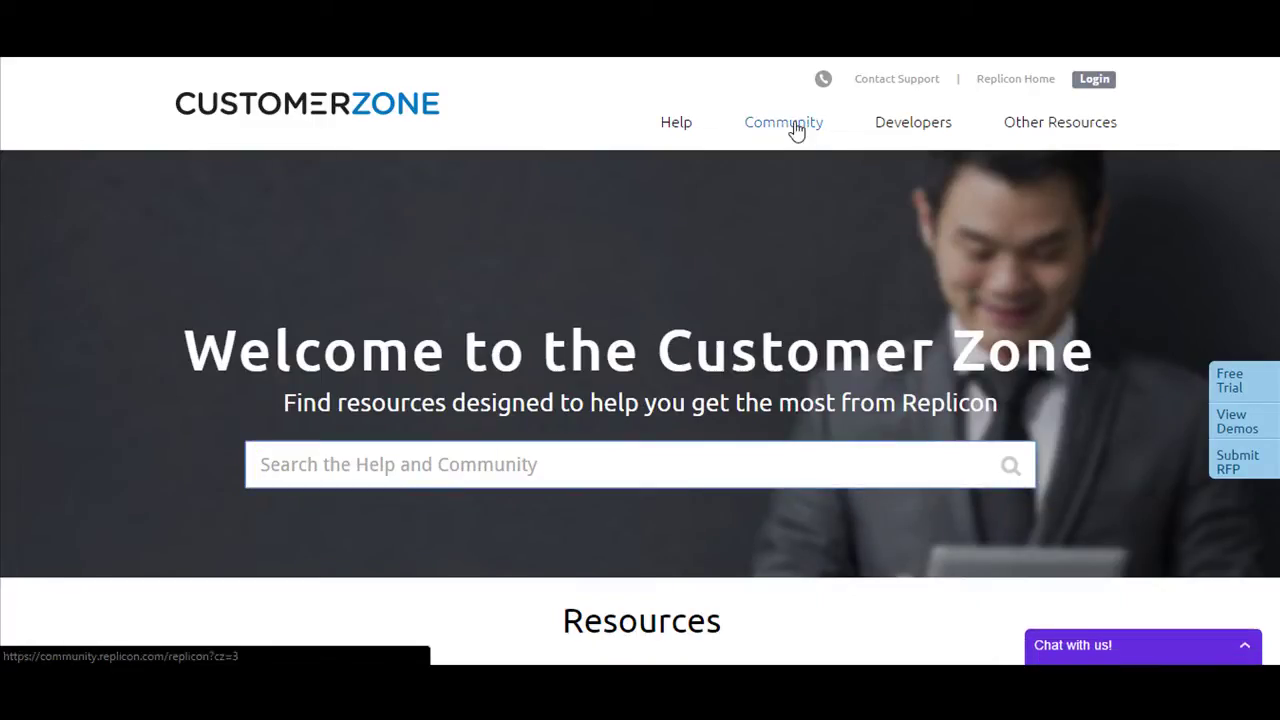
Open the Community page of the Replicon Customer Zone
left_click(794, 127)
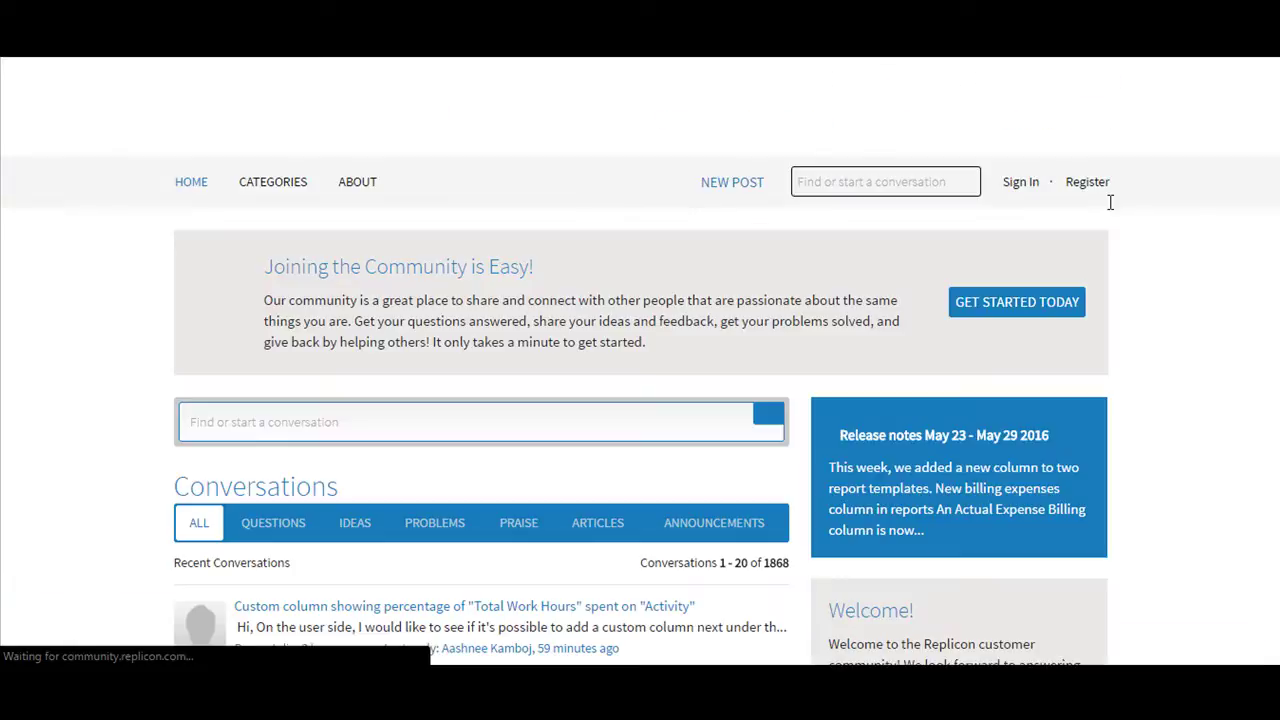